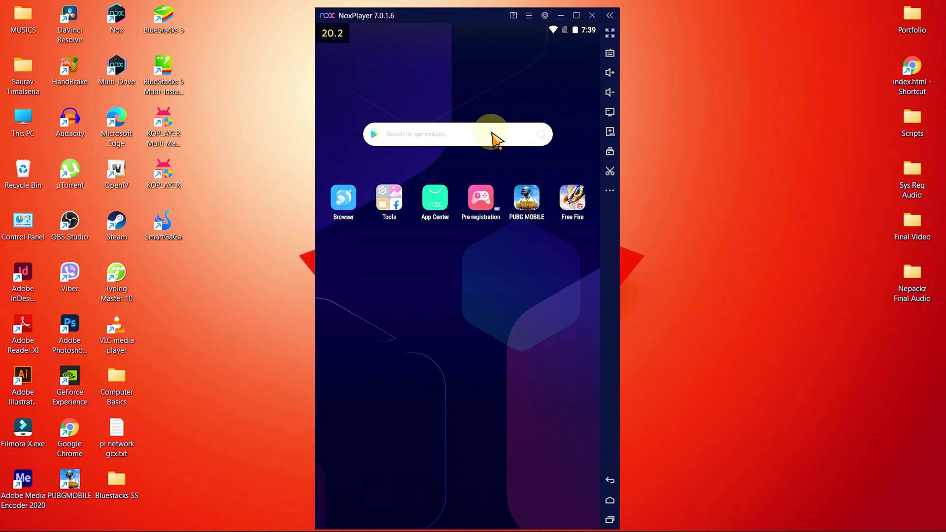
- Open NoxPlayer's system settings and turn off Launch on startup in the general settings
click(545, 16)
click(353, 157)
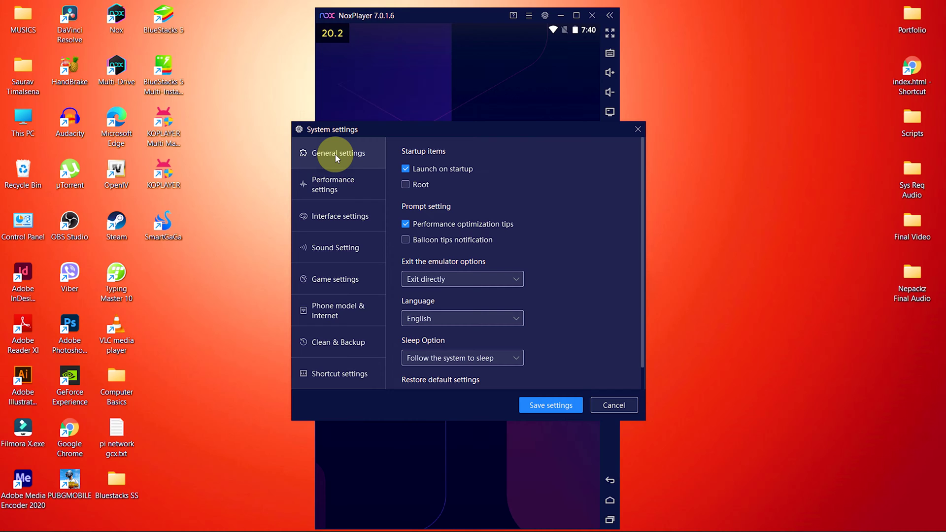
click(407, 169)
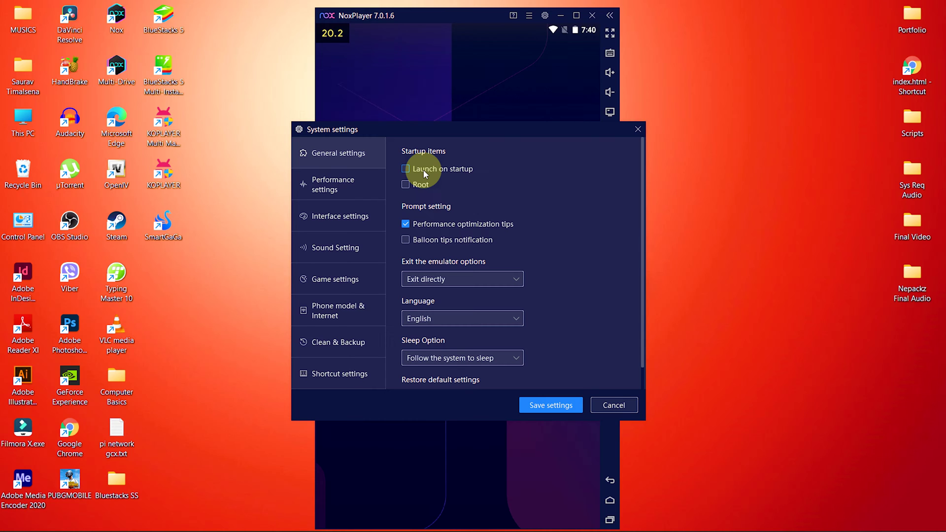
- Set the emulator performance to Middle (2 Core CPU, 3072 MB Memory) and the mobile phone resolution to 540x960
click(330, 187)
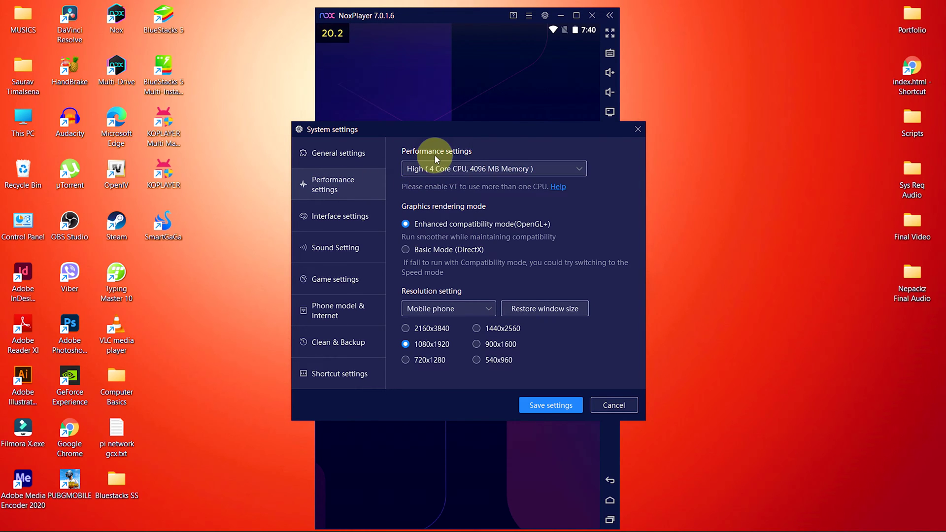
click(453, 171)
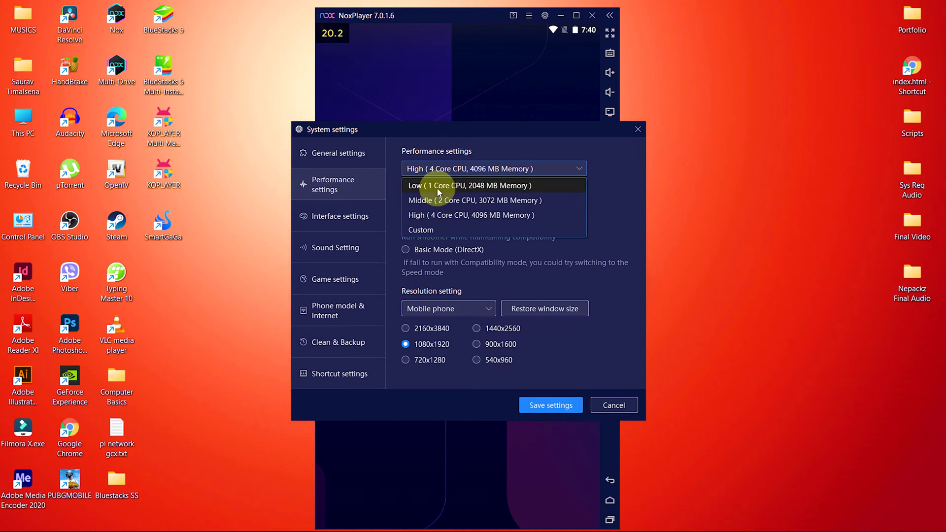
click(431, 201)
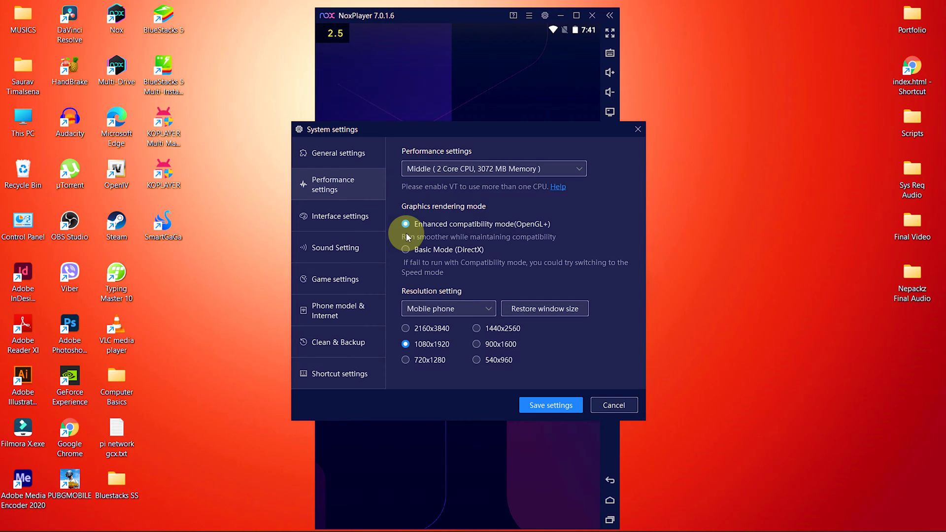
click(431, 309)
click(437, 341)
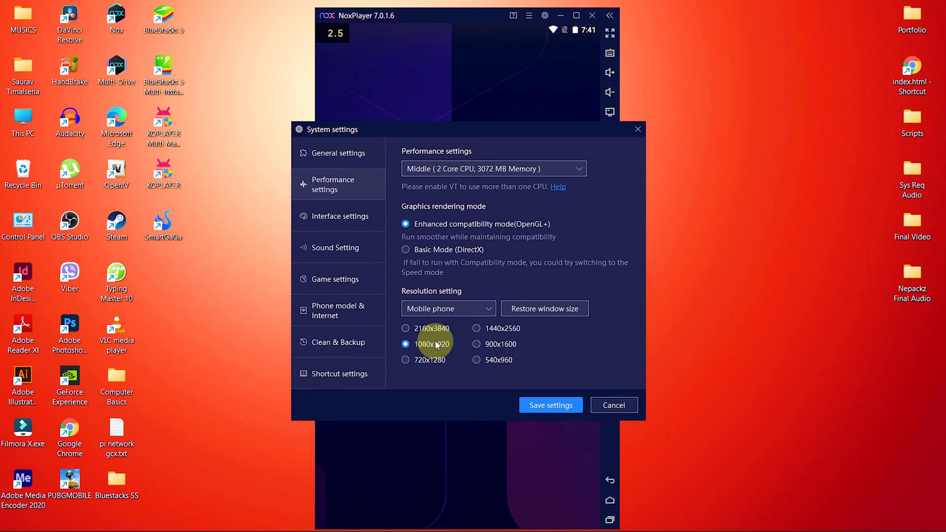
click(477, 360)
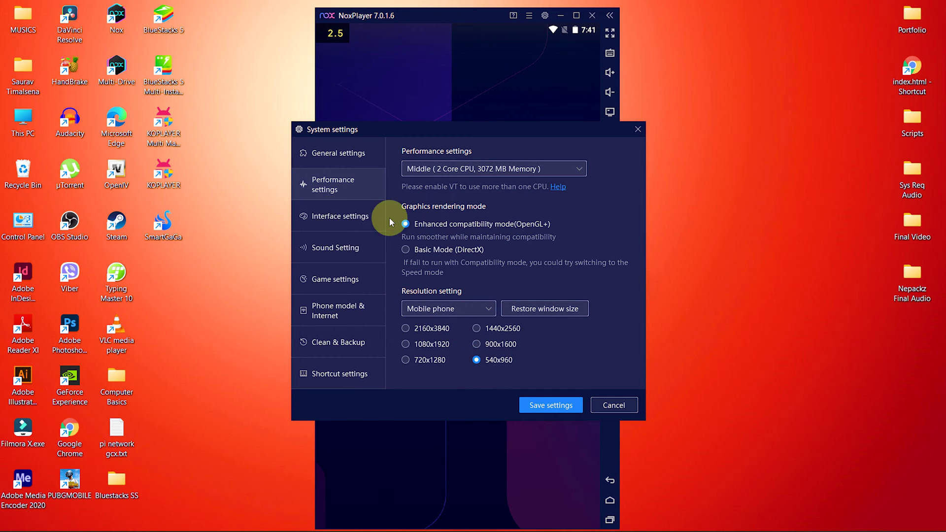
- Lower the frame setting in the game settings to 30
click(350, 283)
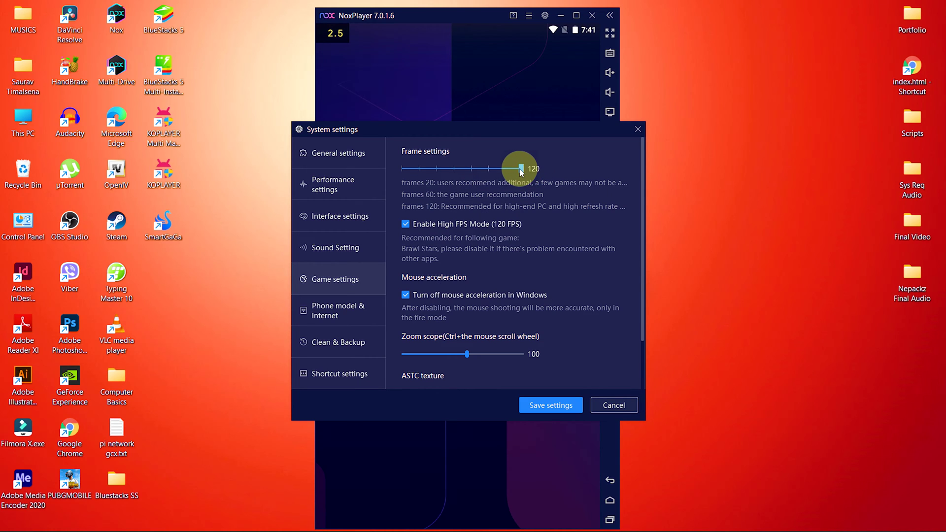
drag(521, 170, 445, 170)
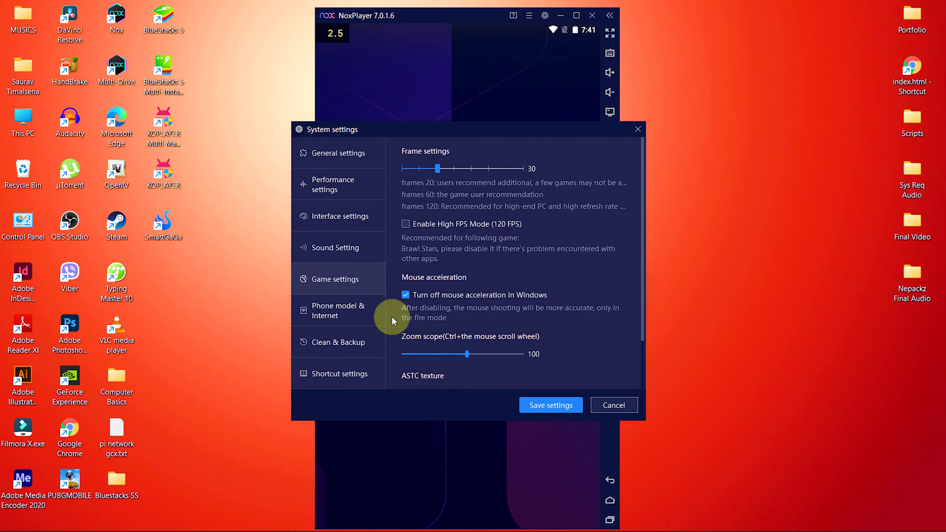
- Enable ASTC texture and the rendering cache in the game settings, accepting both reminders
scroll(578, 319, down, 2)
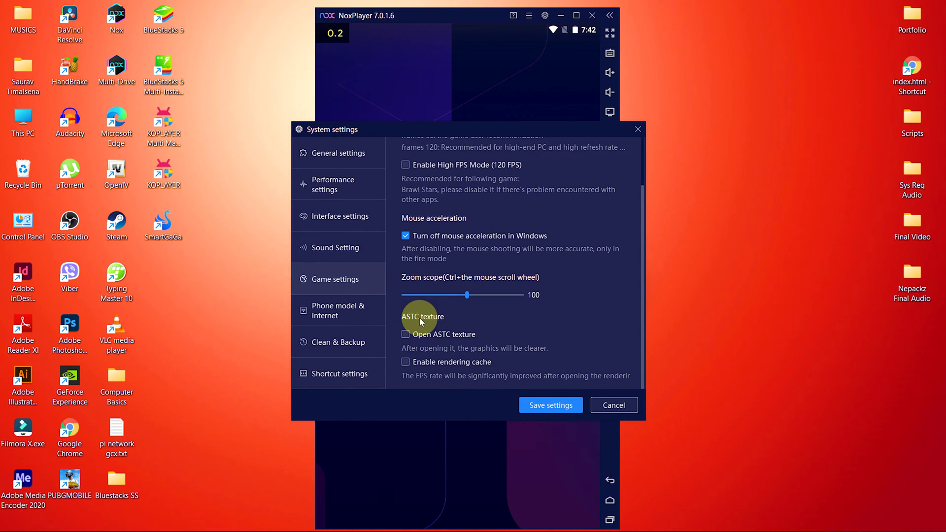
click(405, 334)
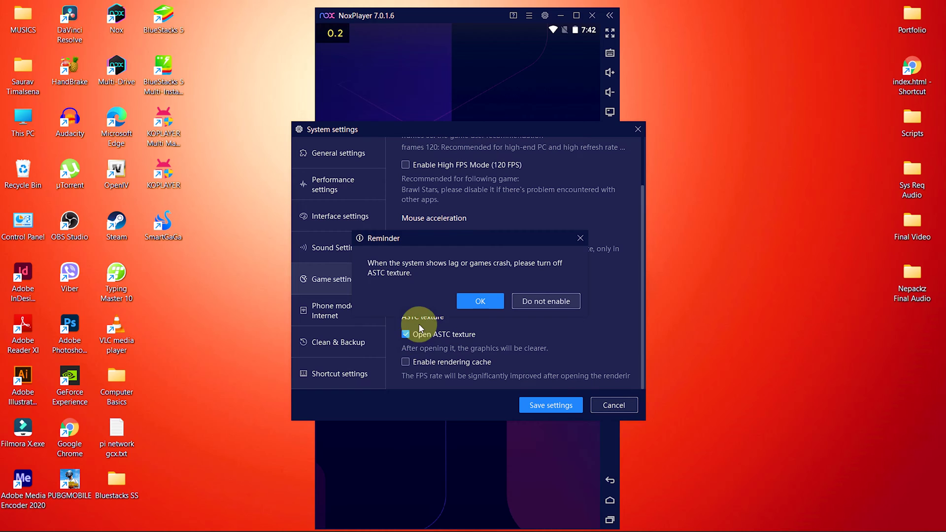
click(476, 301)
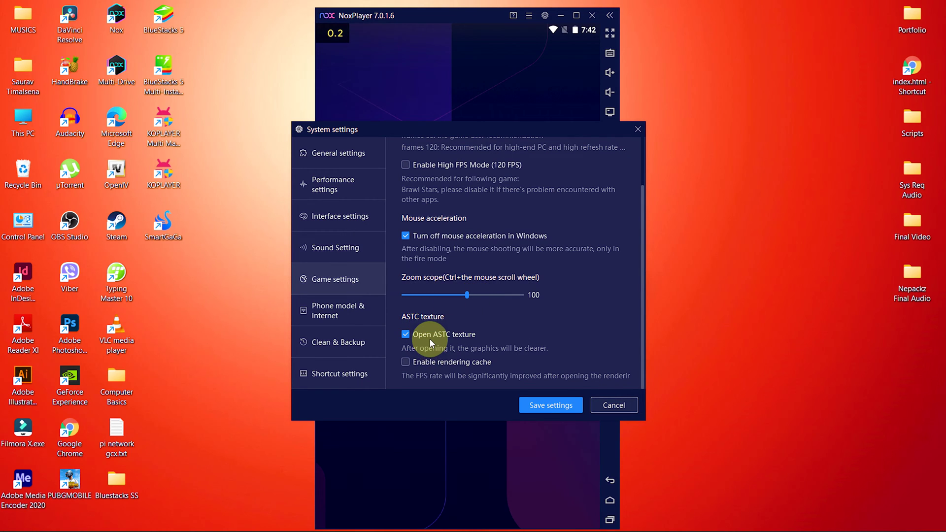
click(406, 363)
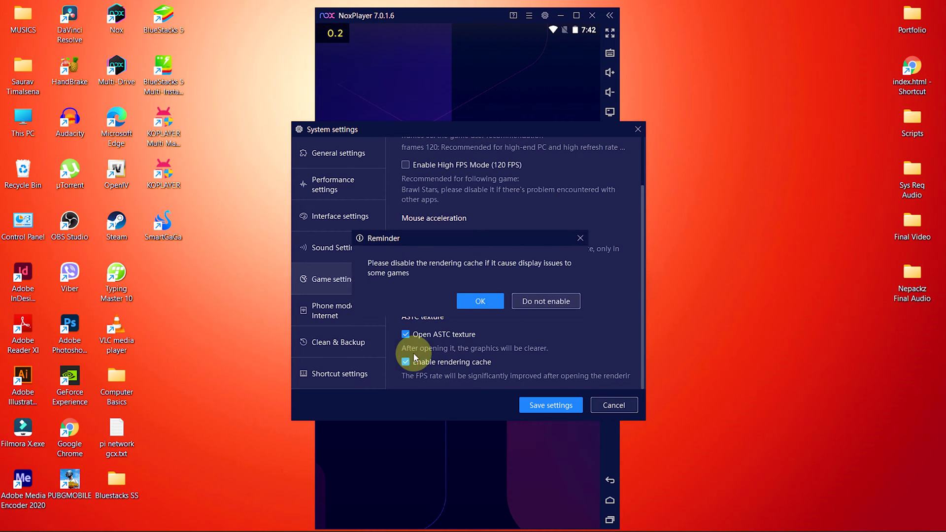
click(477, 302)
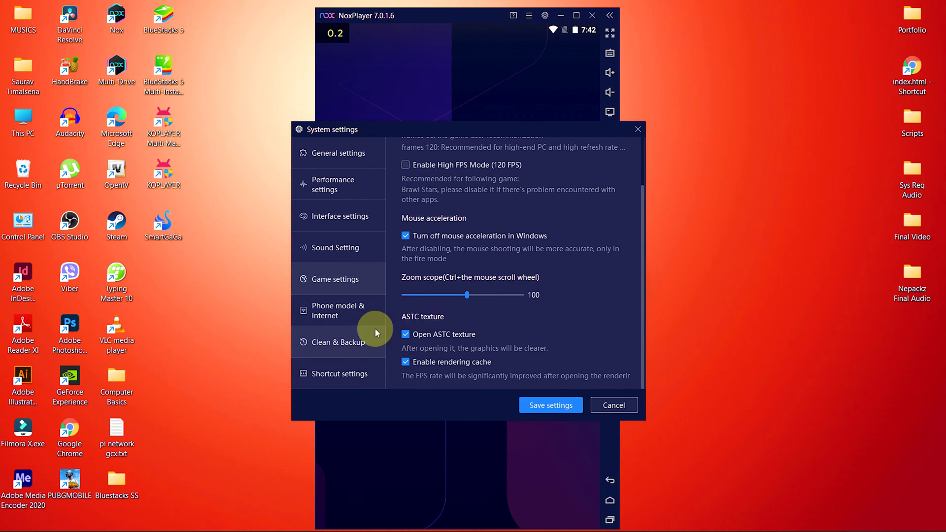
- Set the default mobile phone model to Asus ROG 2, then save the settings and restart Nox
click(351, 314)
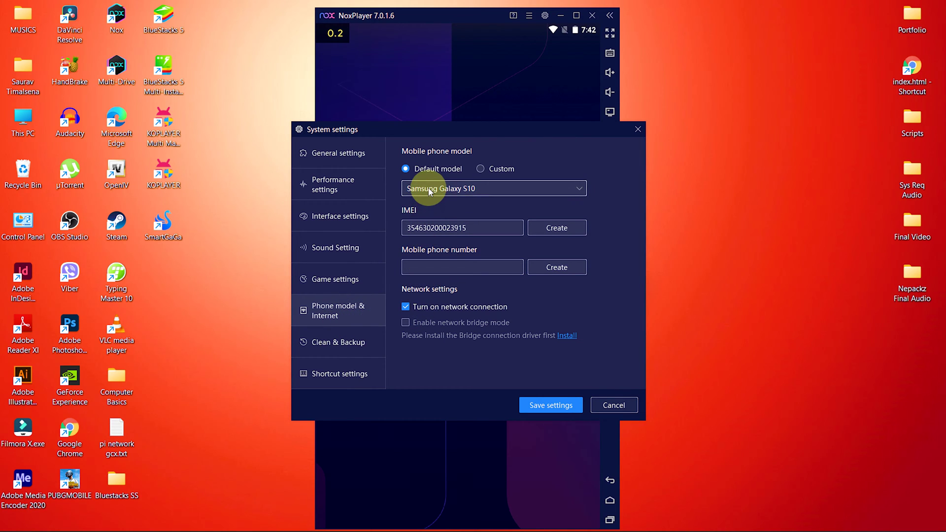
click(454, 190)
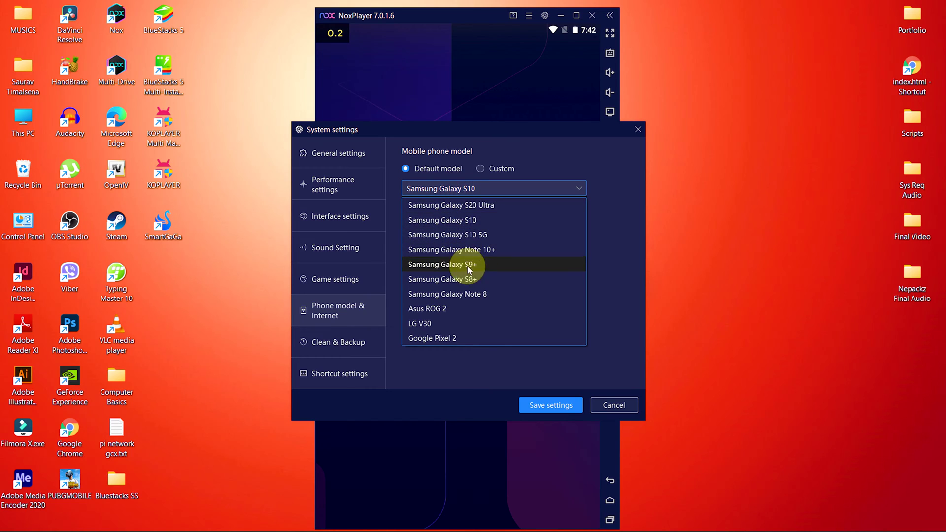
click(434, 308)
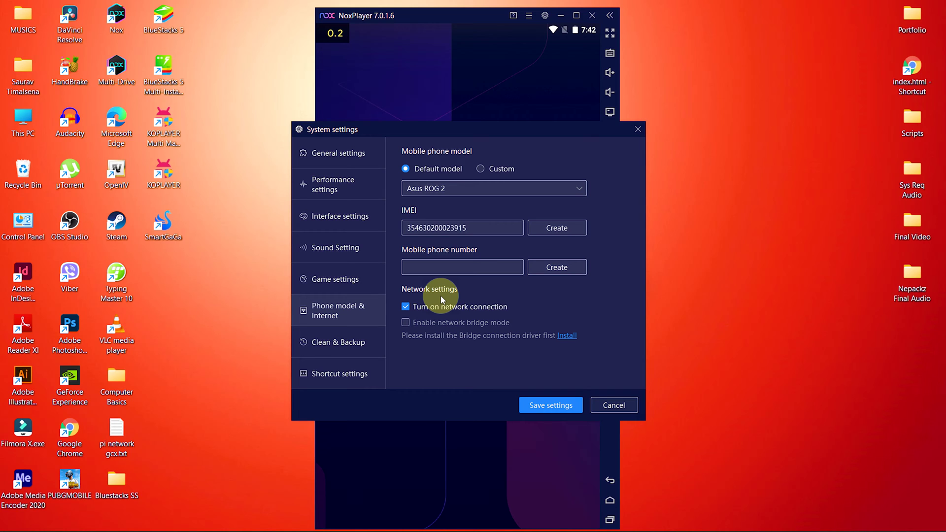
click(553, 405)
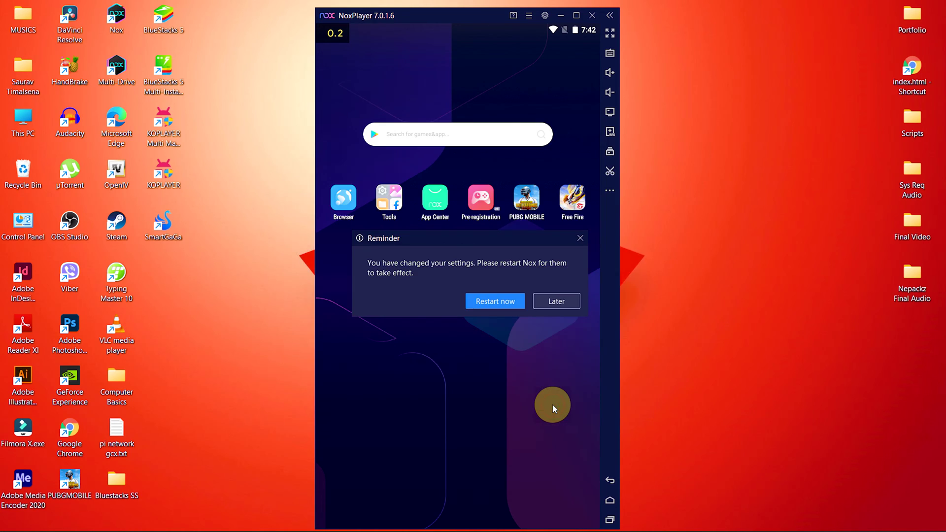
click(499, 303)
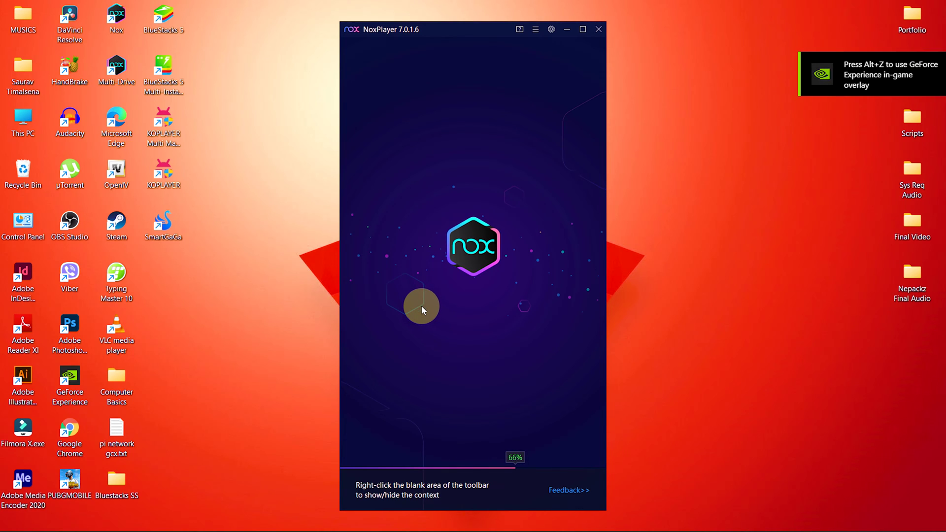
- Switch to Windows Settings and open the Graphics page of the display settings
mouse_move(420, 515)
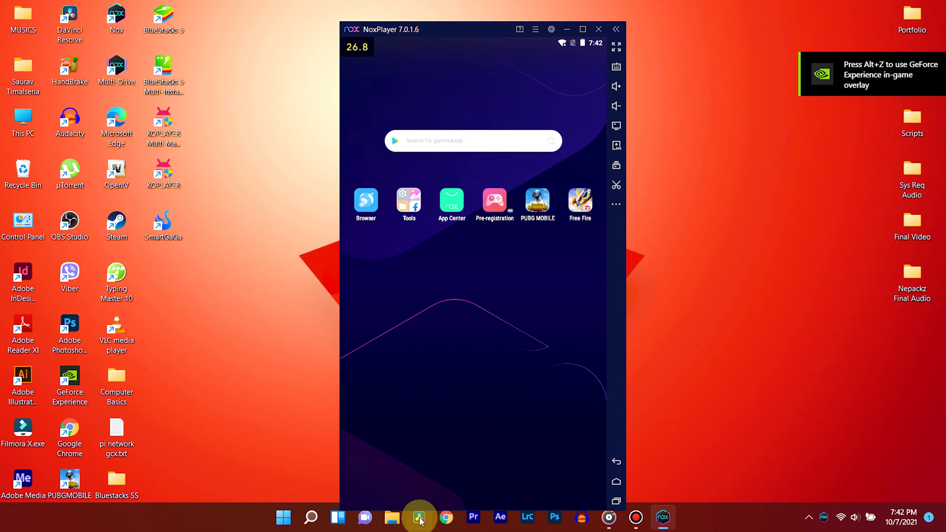
click(314, 517)
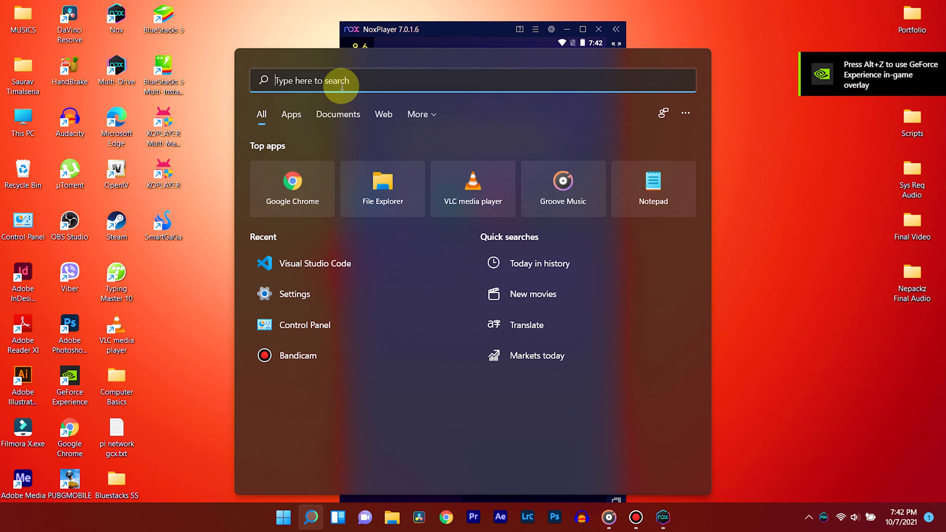
text(settings)
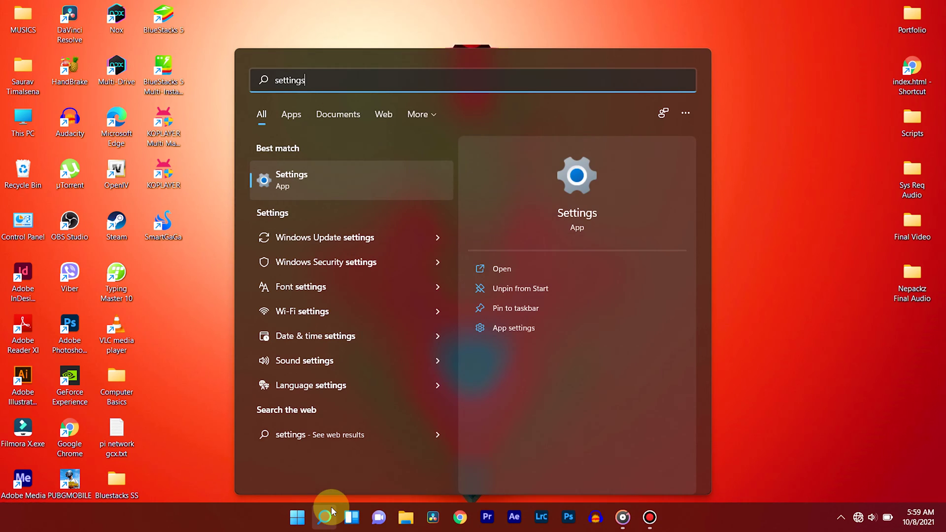
click(298, 170)
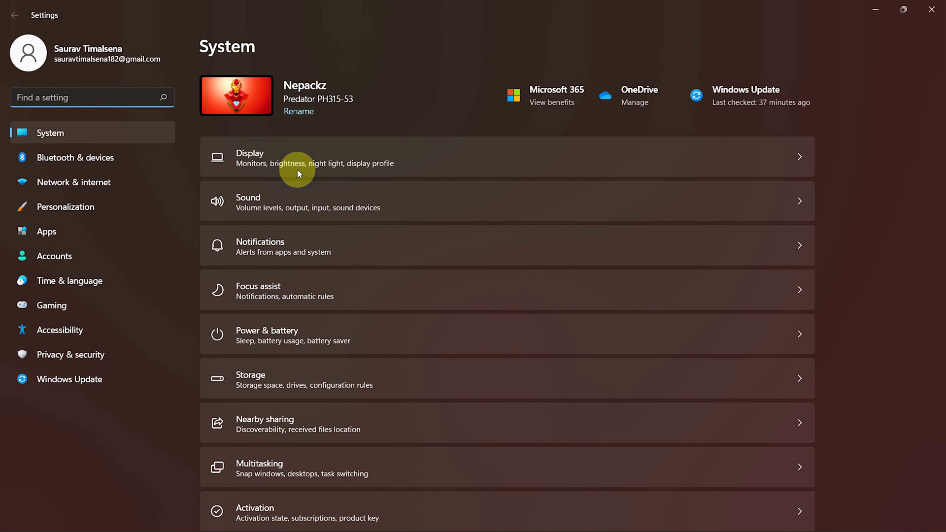
click(392, 164)
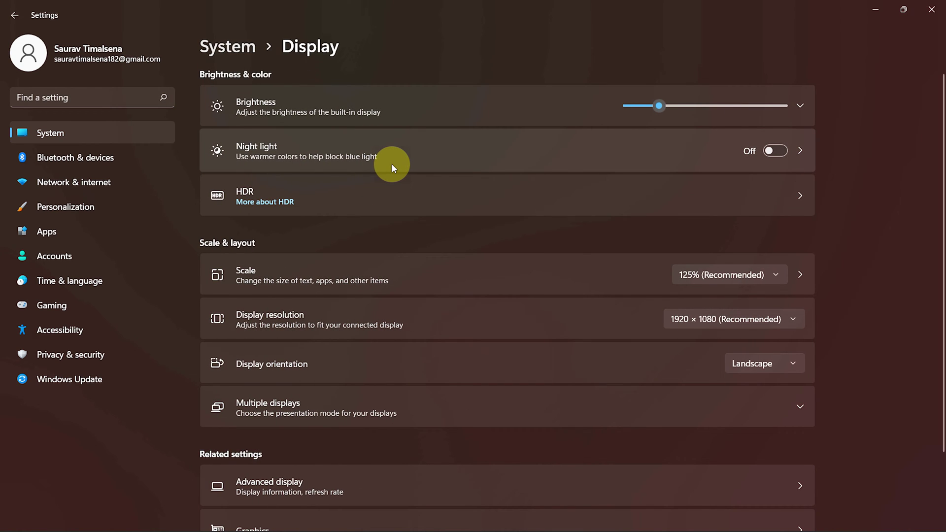
scroll(395, 177, down, 2)
click(474, 445)
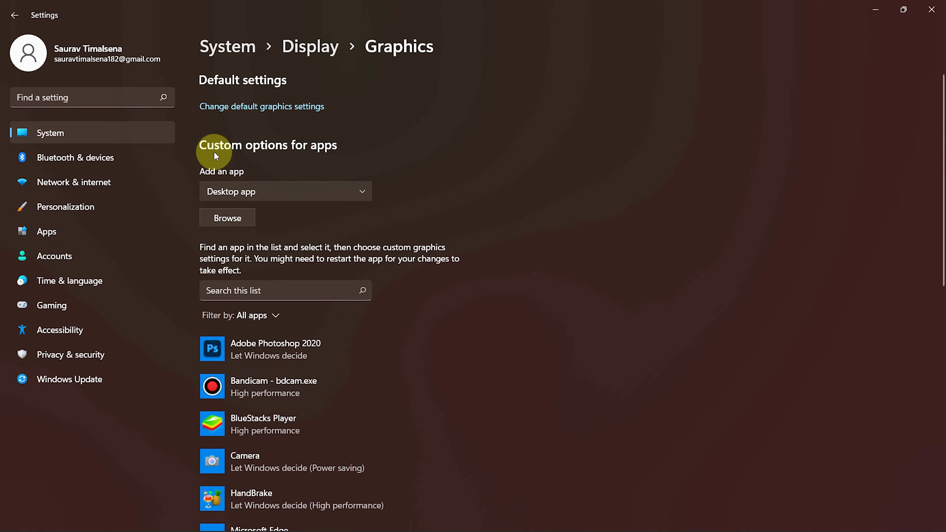
- Add the desktop app Nox.exe from D:\Nox\bin to the custom graphics options for apps
click(223, 196)
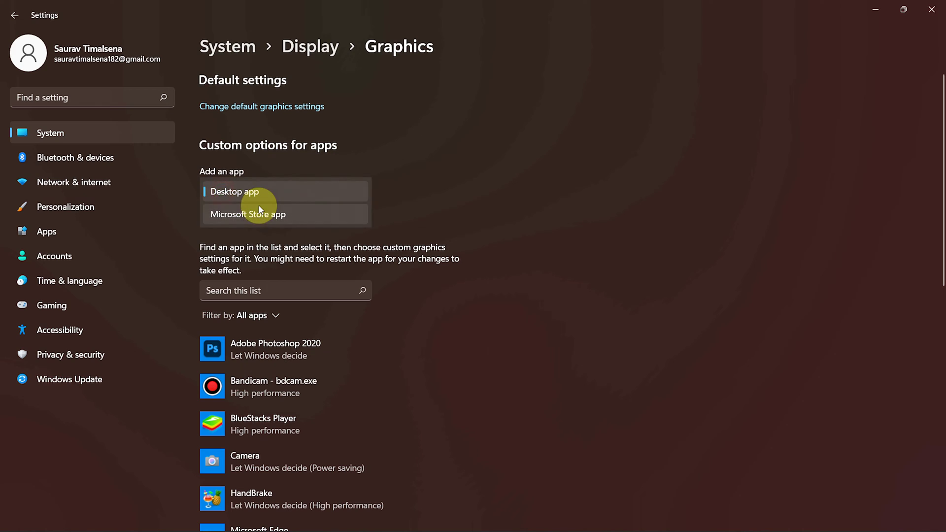
click(249, 196)
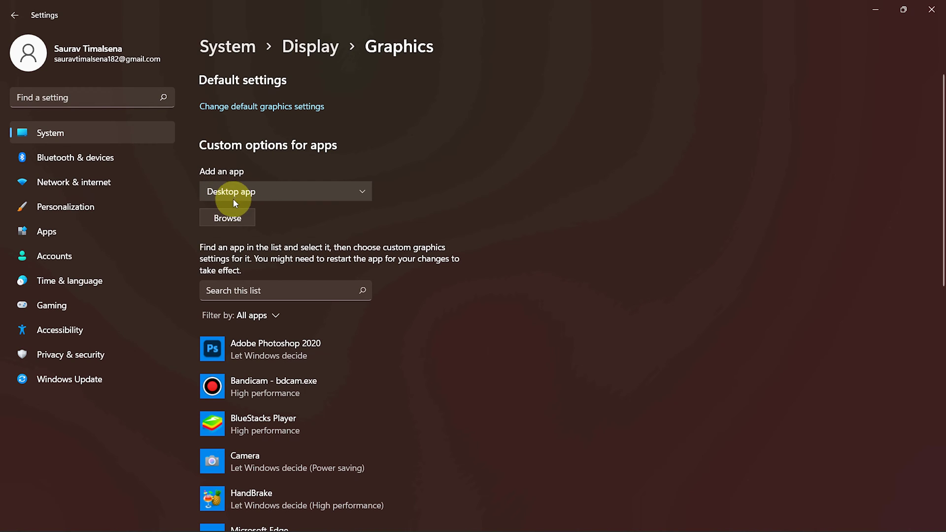
click(235, 219)
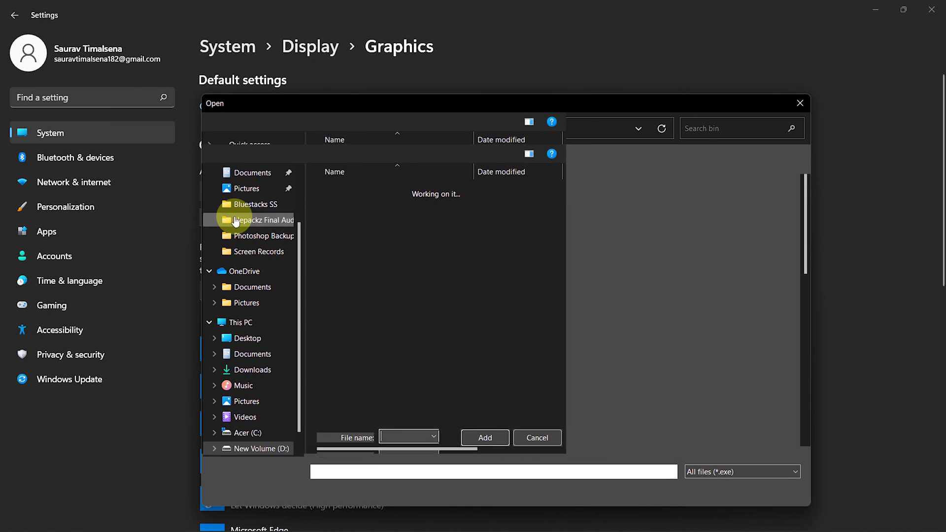
click(261, 448)
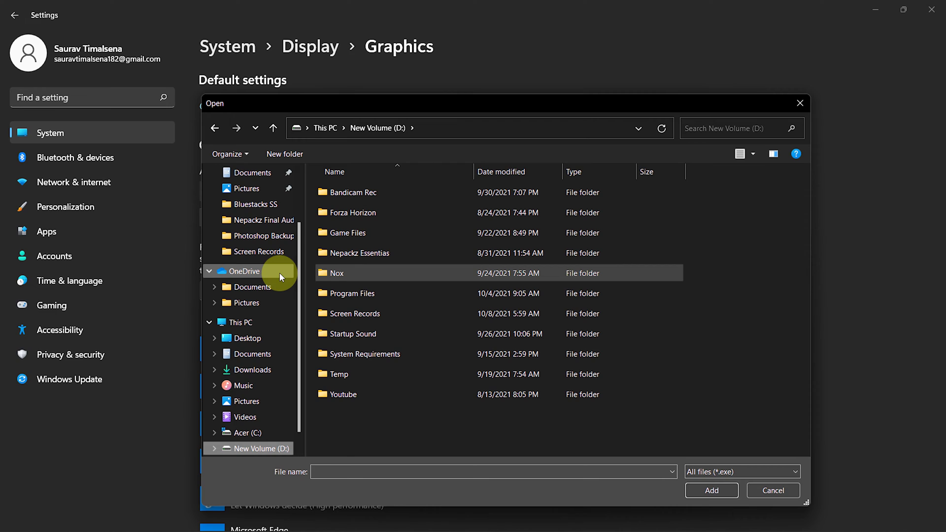
double_click(361, 298)
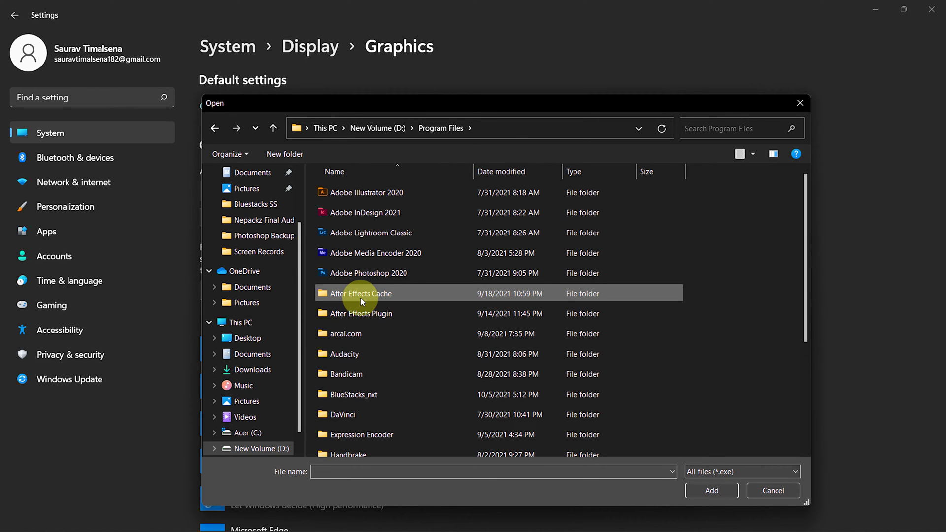
click(273, 128)
double_click(392, 274)
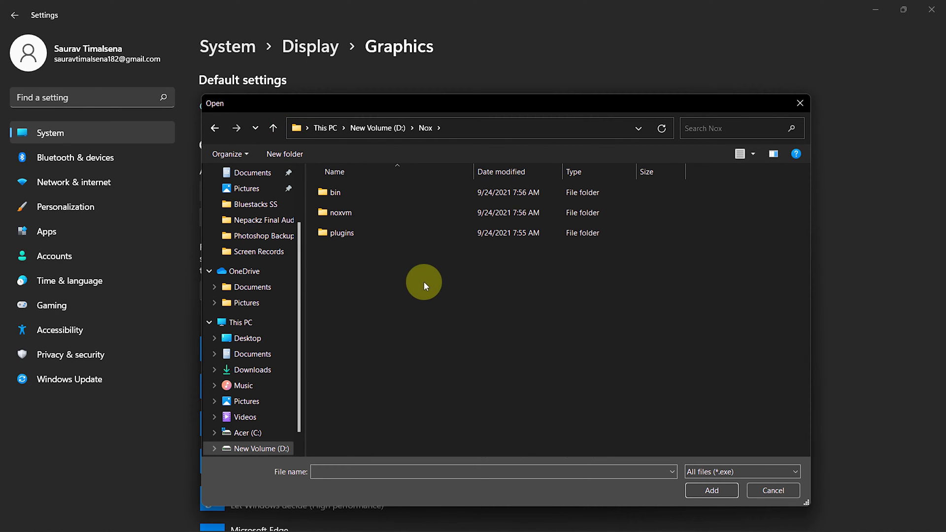
double_click(357, 193)
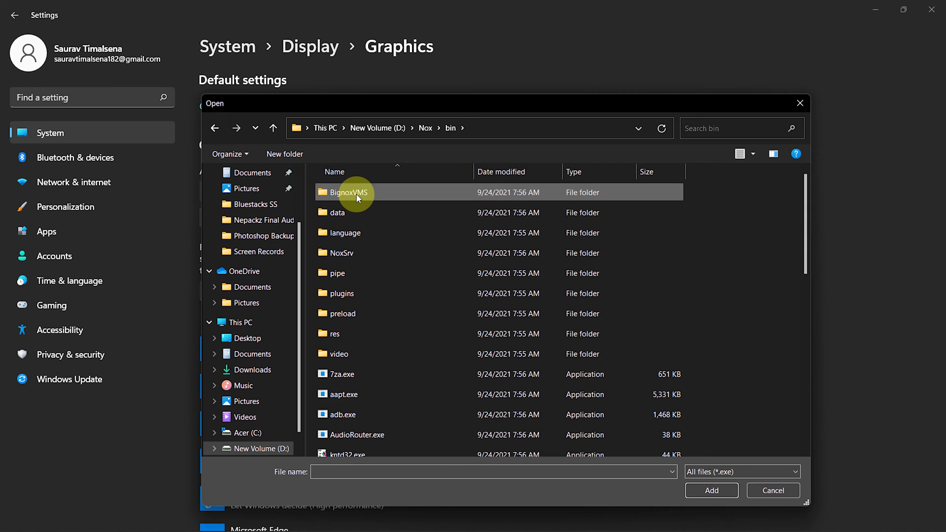
scroll(489, 269, down, 5)
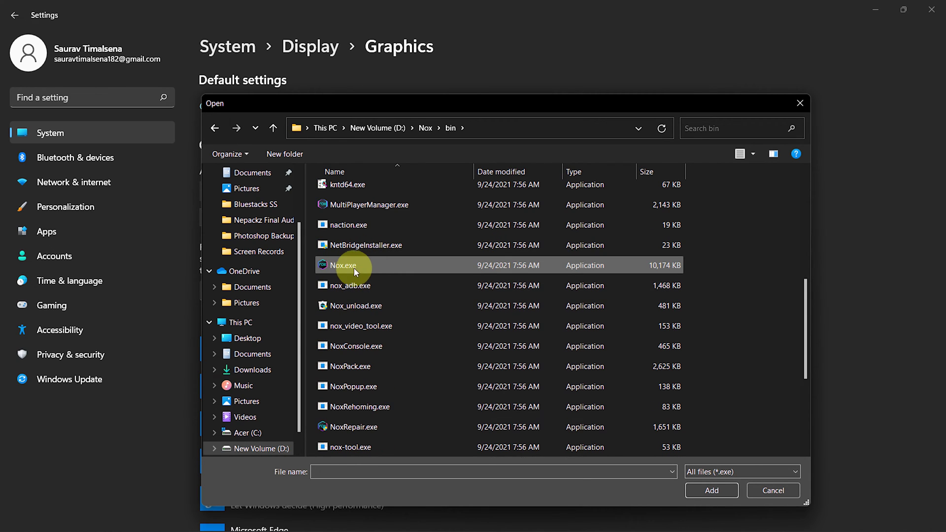
double_click(354, 266)
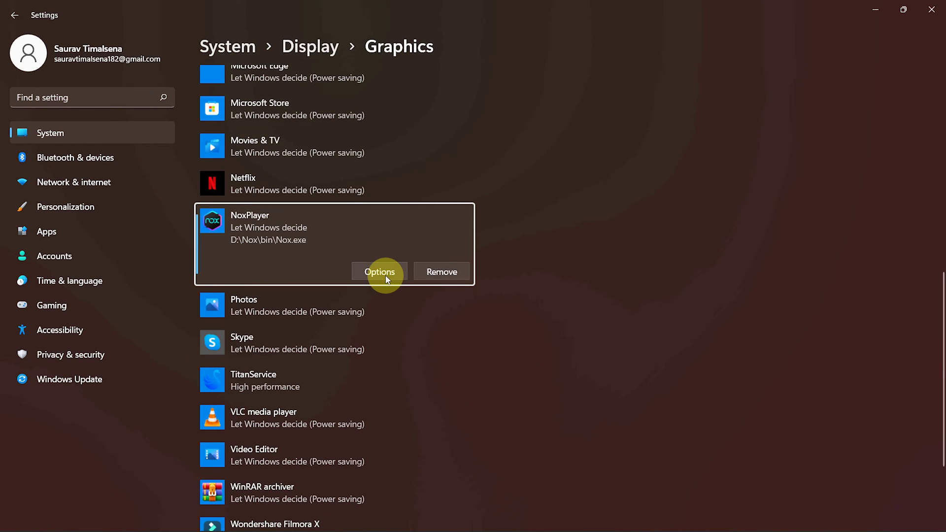
- Set NoxPlayer's graphics preference to High performance, save it, and close Settings
click(380, 274)
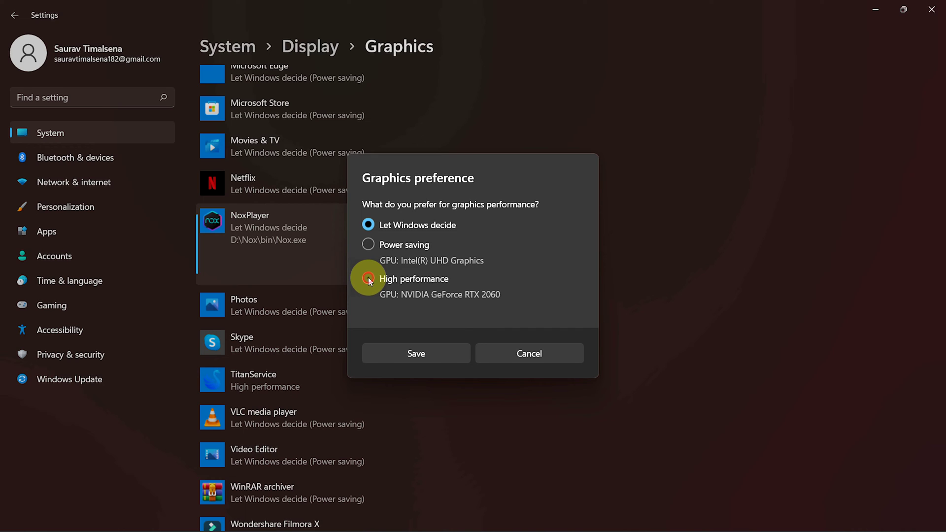
click(368, 279)
click(416, 358)
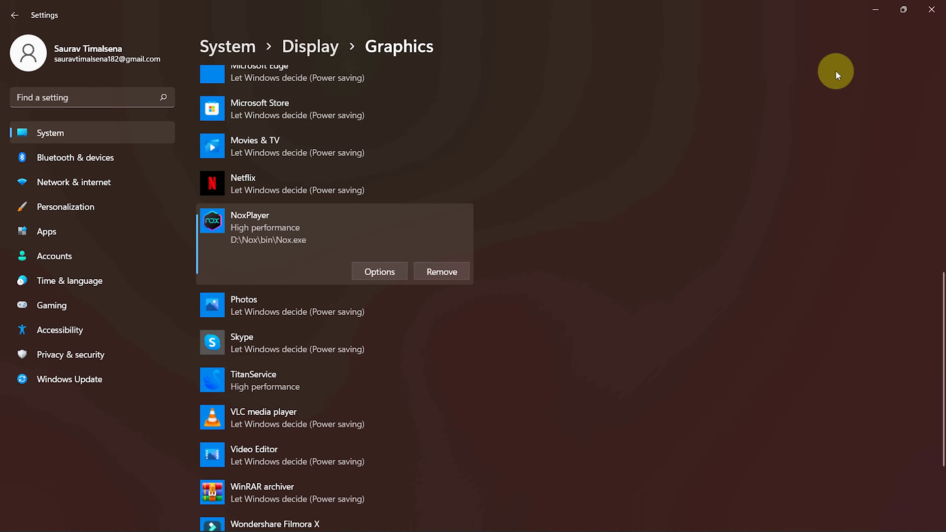
click(933, 12)
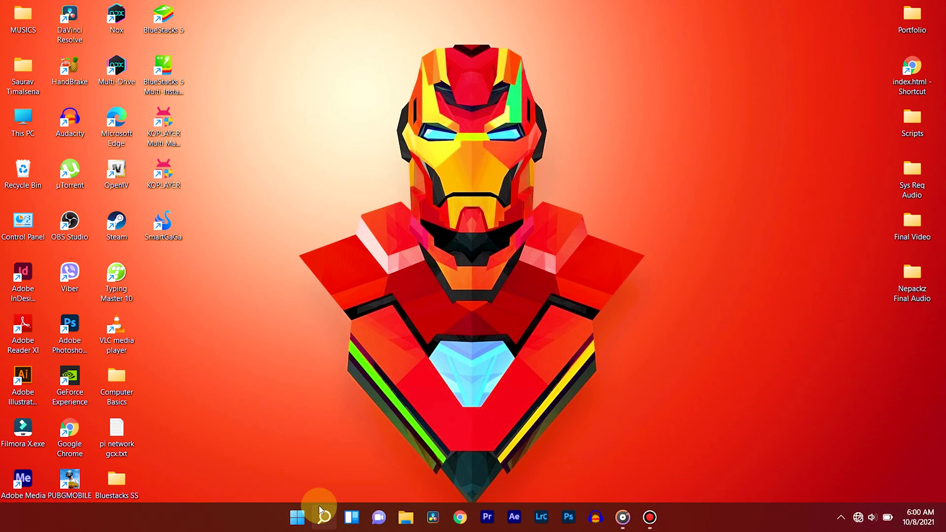
- Switch to Control Panel, open Power Options under Hardware and Sound, and select the Ultimate Performance plan
click(321, 515)
text(control Panel)
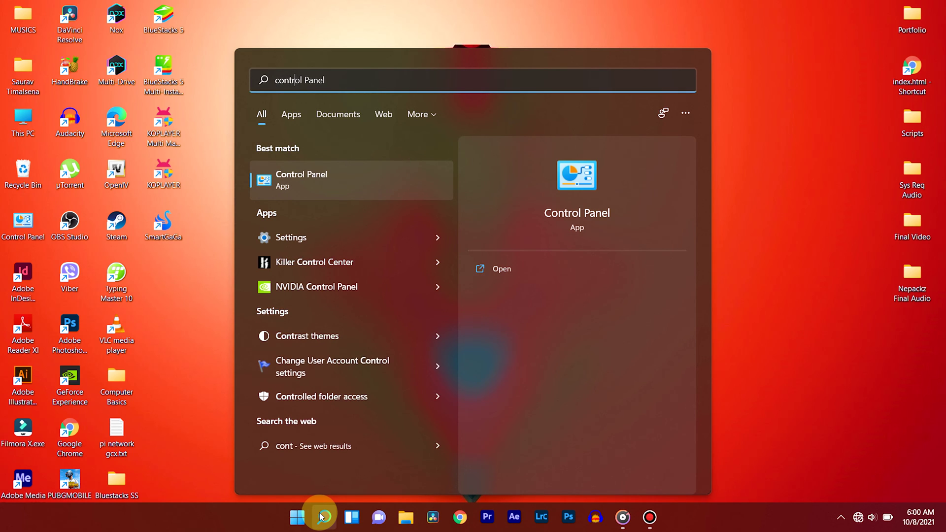
click(336, 169)
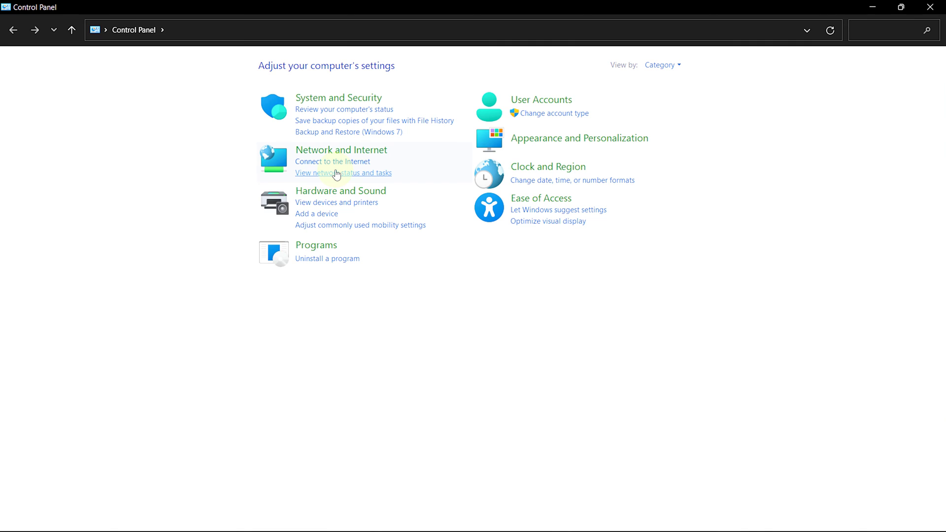
click(329, 192)
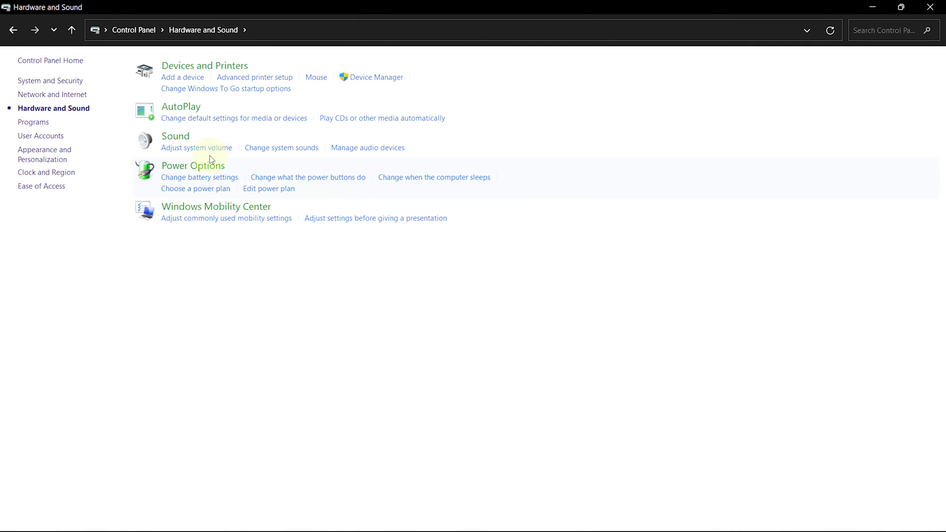
click(191, 170)
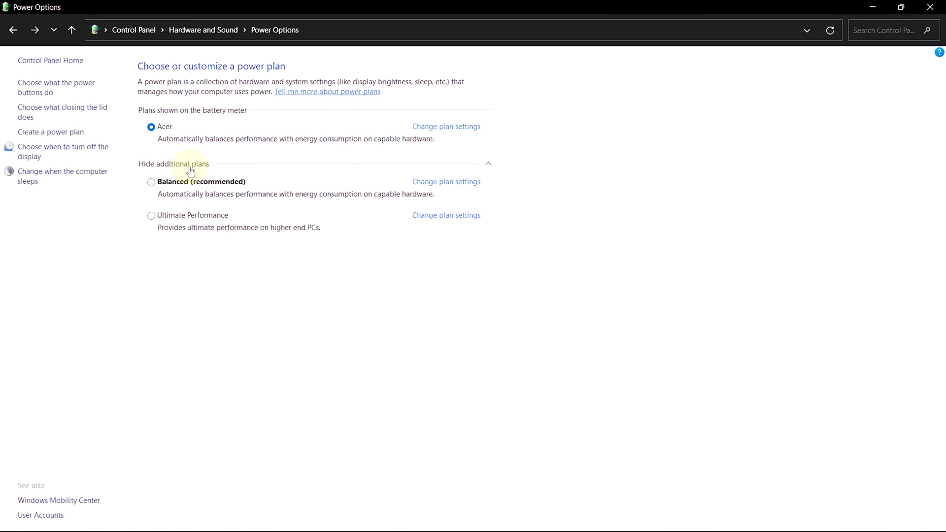
click(151, 216)
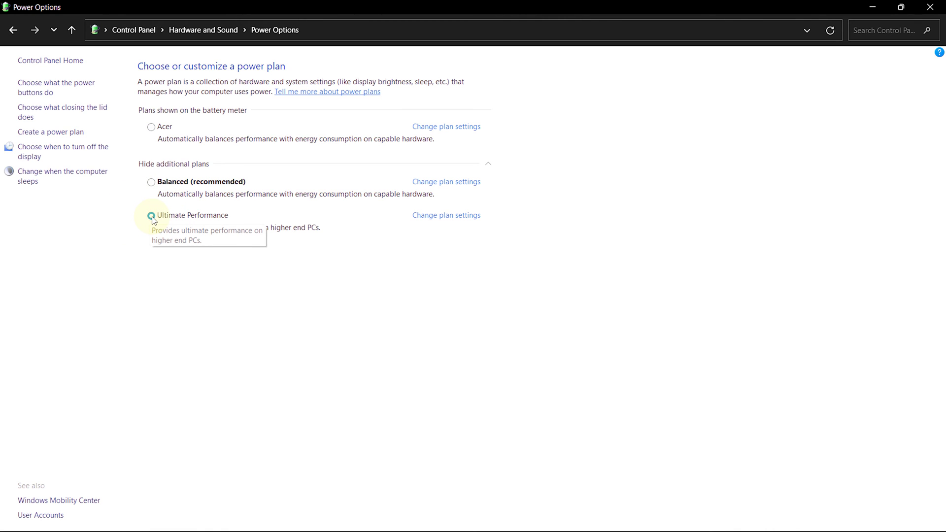
- Create a power plan named High Performance based on the High performance plan, keeping its default sleep and display settings, and minimize the window
click(61, 133)
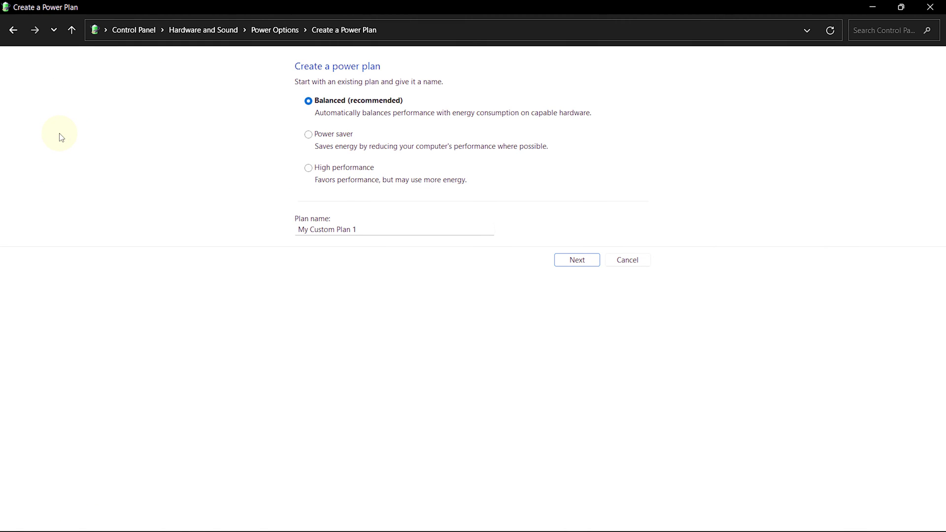
click(309, 170)
drag(295, 232, 366, 232)
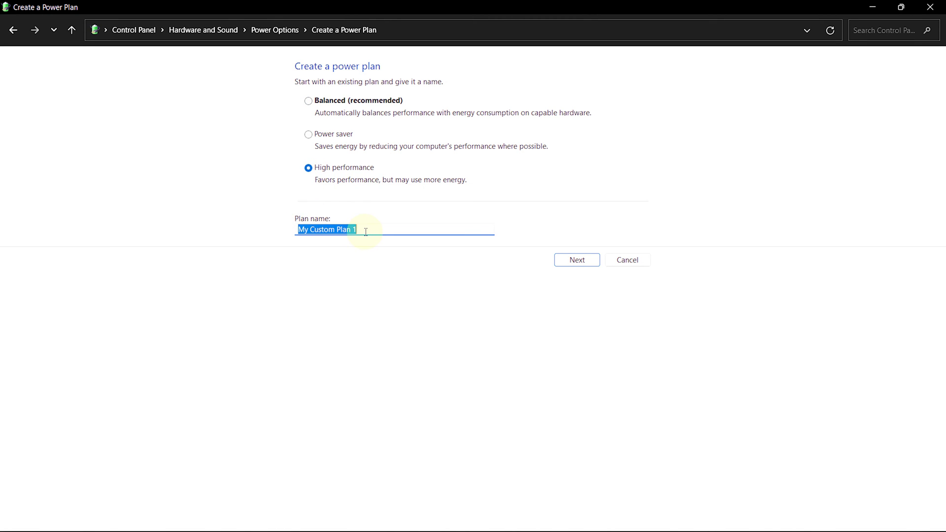
text(Hi)
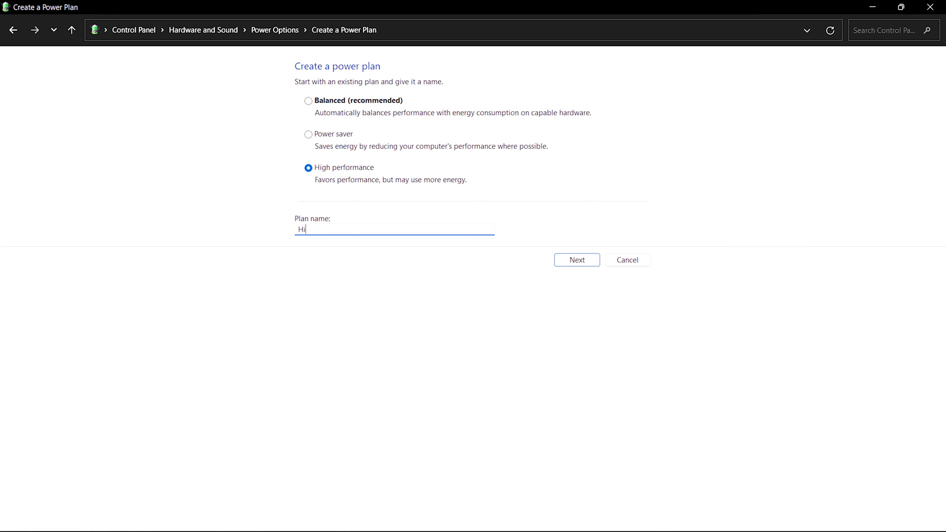
text(gh Performance)
click(588, 262)
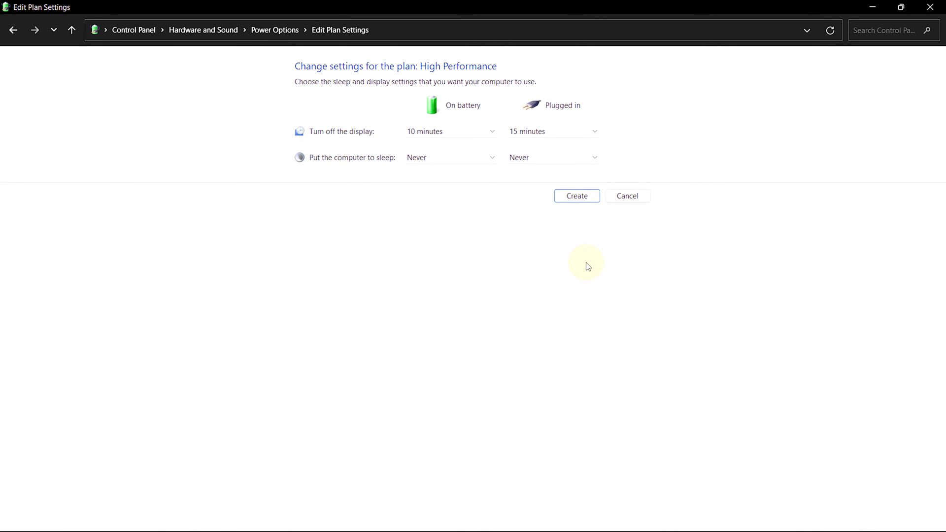
click(581, 201)
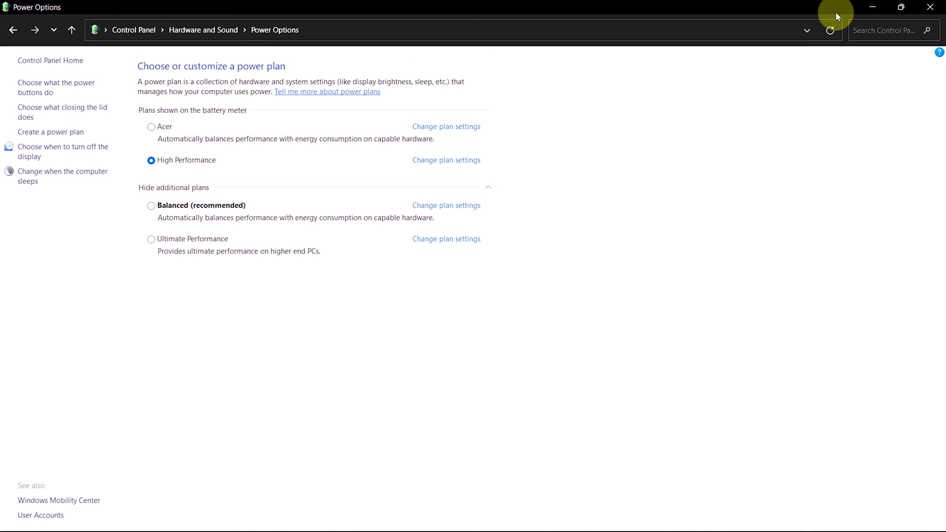
click(869, 9)
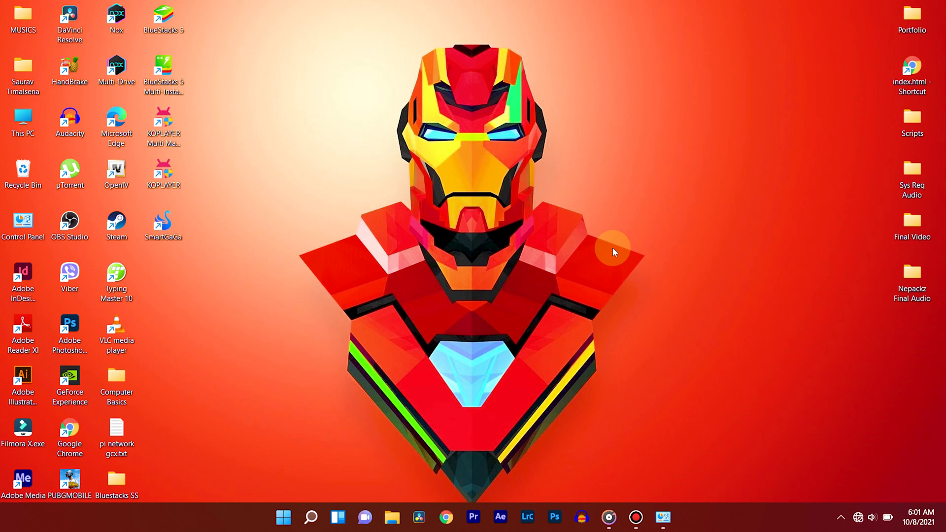
- Switch to Windows Settings, turn on Game Mode in the Gaming settings, and close Settings
click(312, 515)
text(settt)
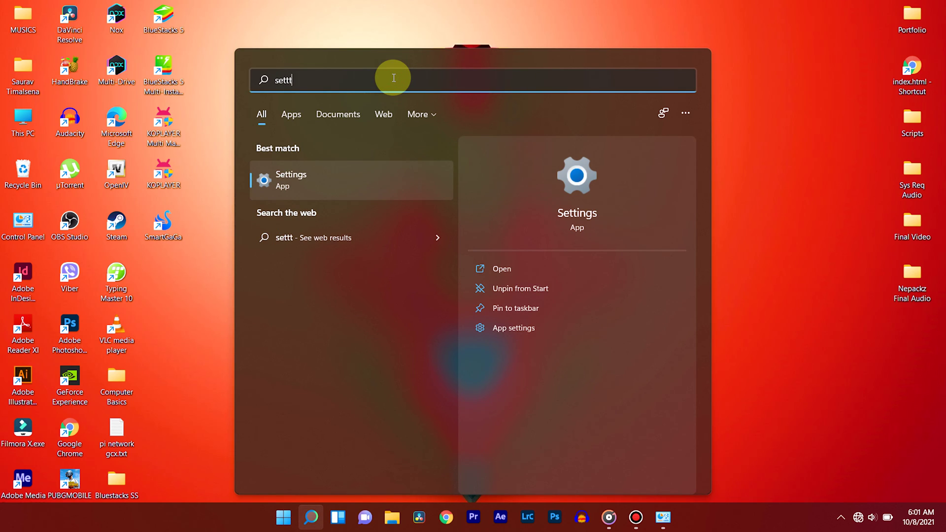
key(BackSpace)
text(ings)
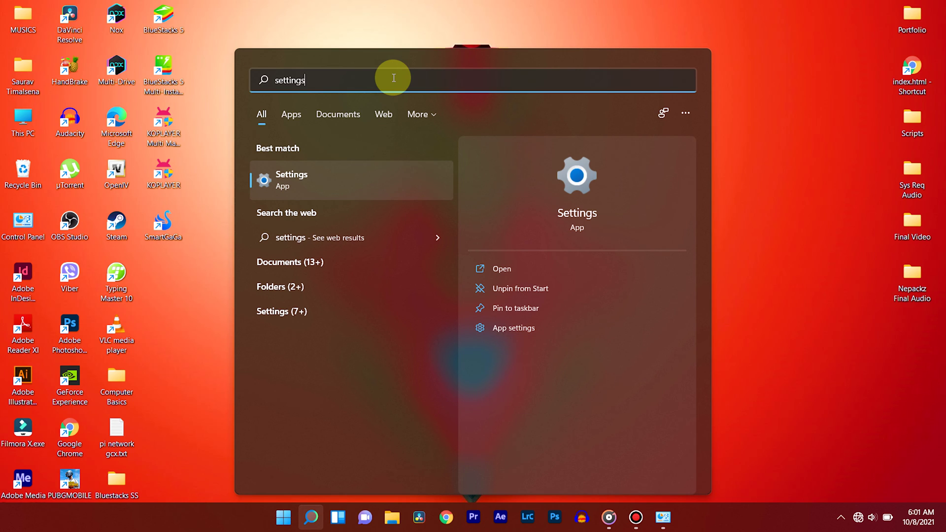
click(309, 176)
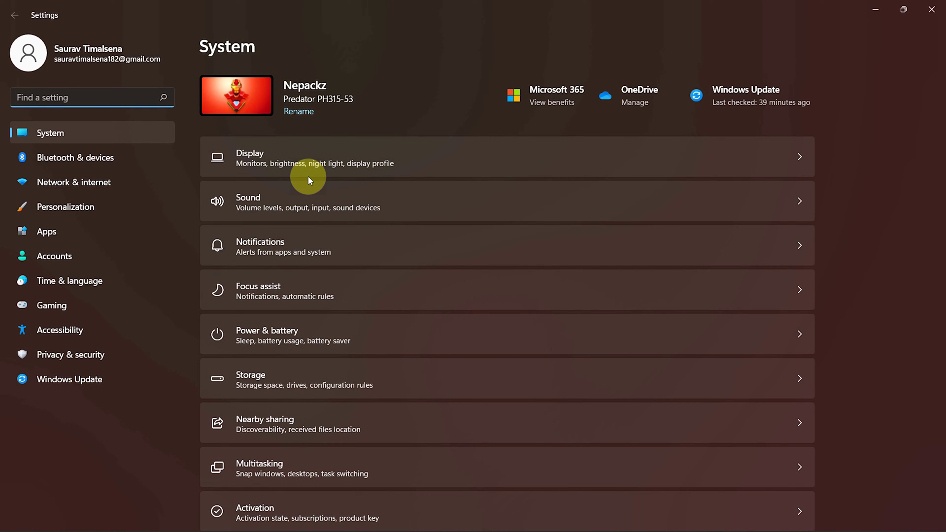
click(64, 304)
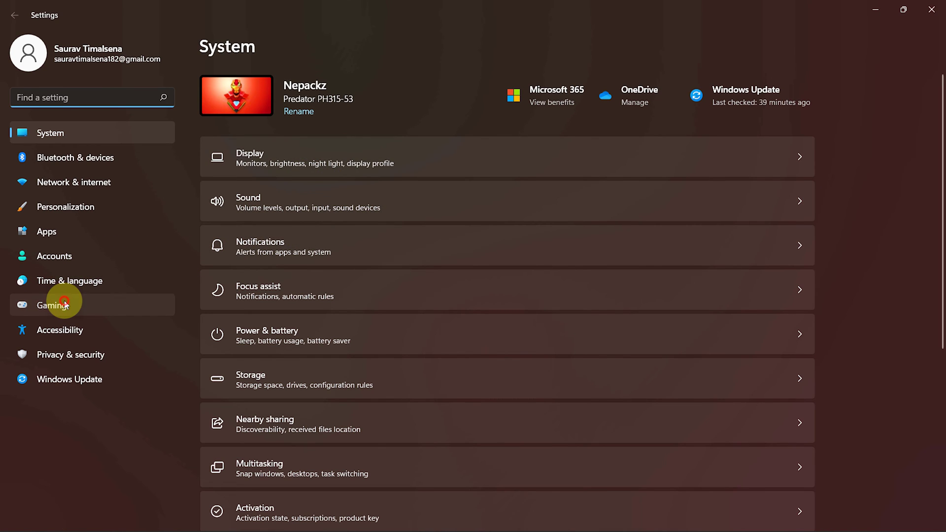
click(451, 178)
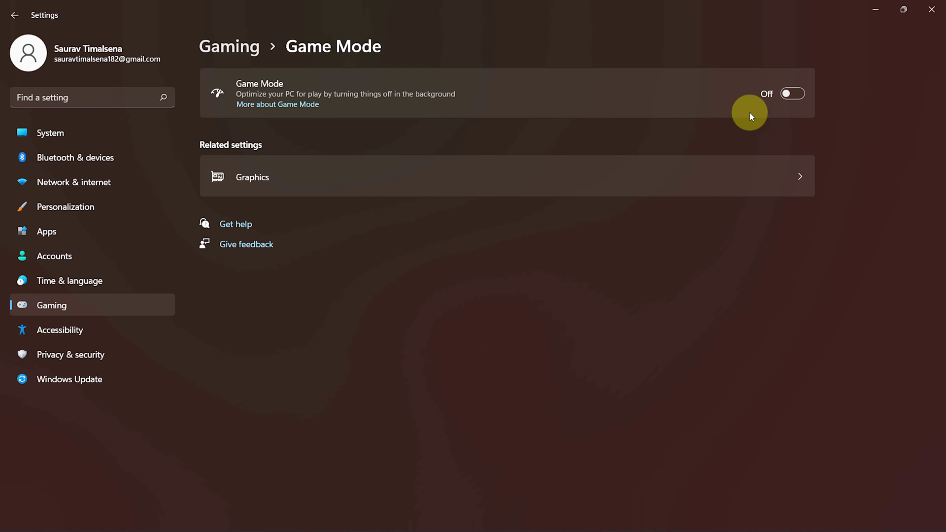
click(794, 95)
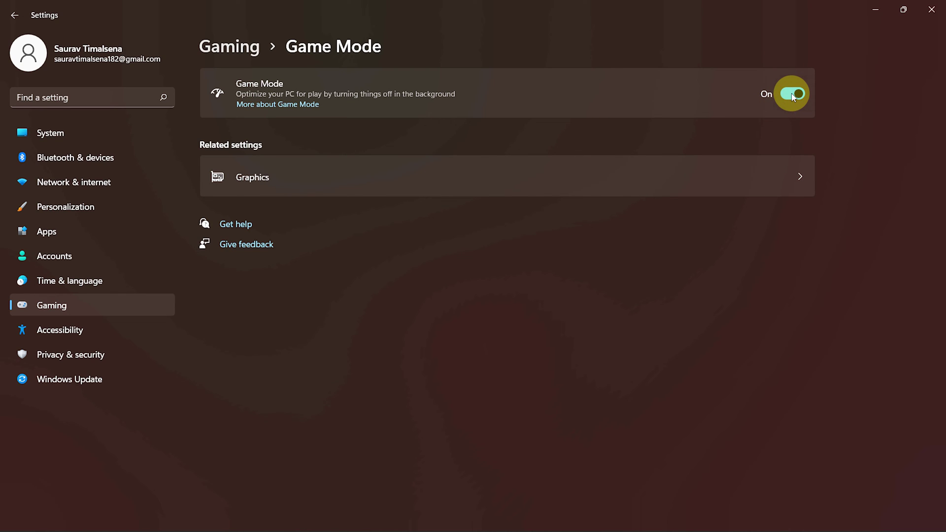
click(932, 10)
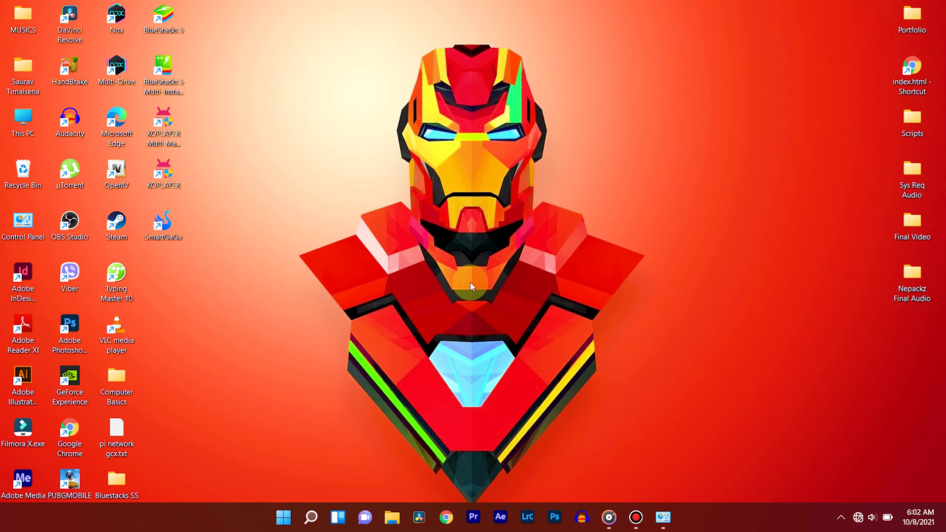
- Switch to Task Manager, set the priority of the Nox.exe process to High, accept the priority change, and close Task Manager
key(ctrl+shift+Escape)
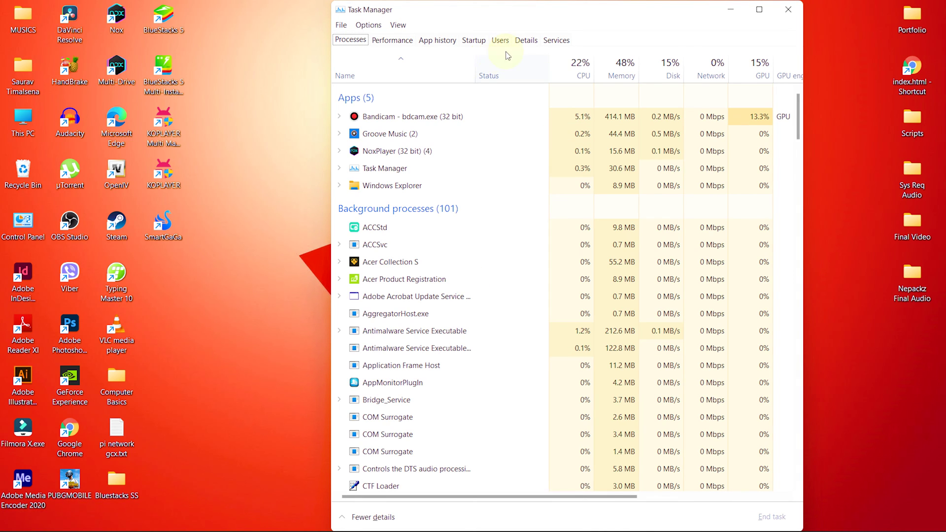
click(525, 41)
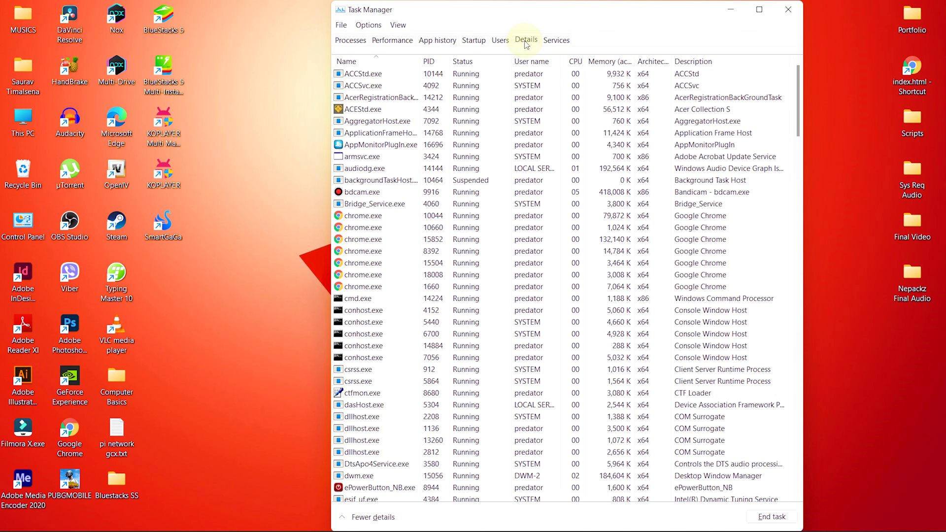
click(497, 125)
scroll(497, 123, down, 20)
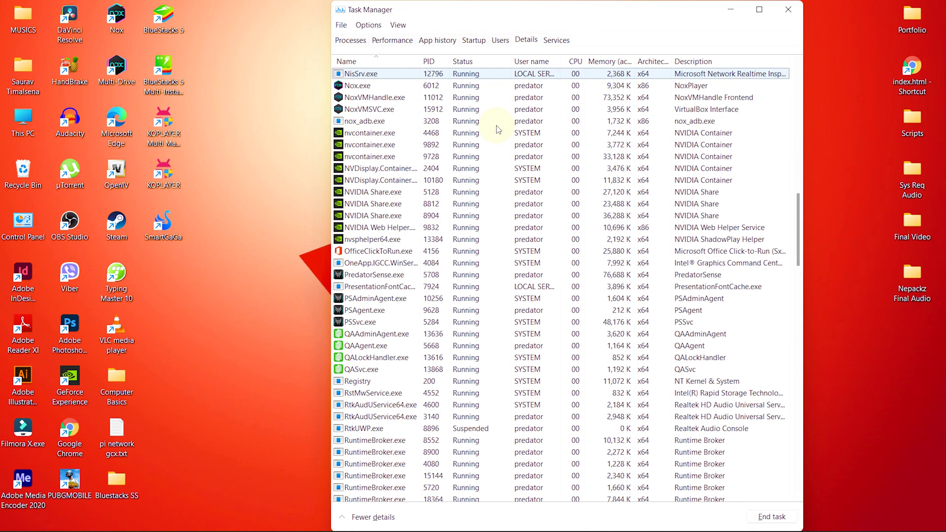
click(385, 75)
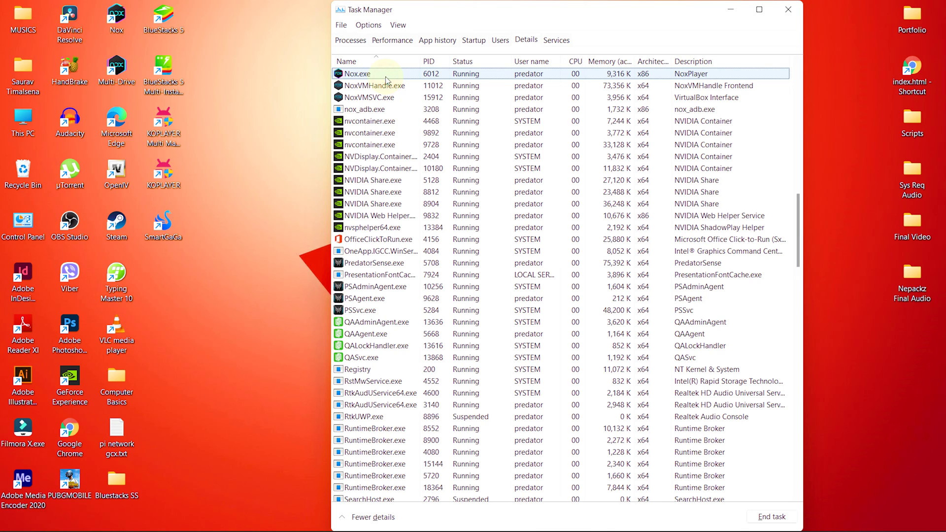
right_click(387, 80)
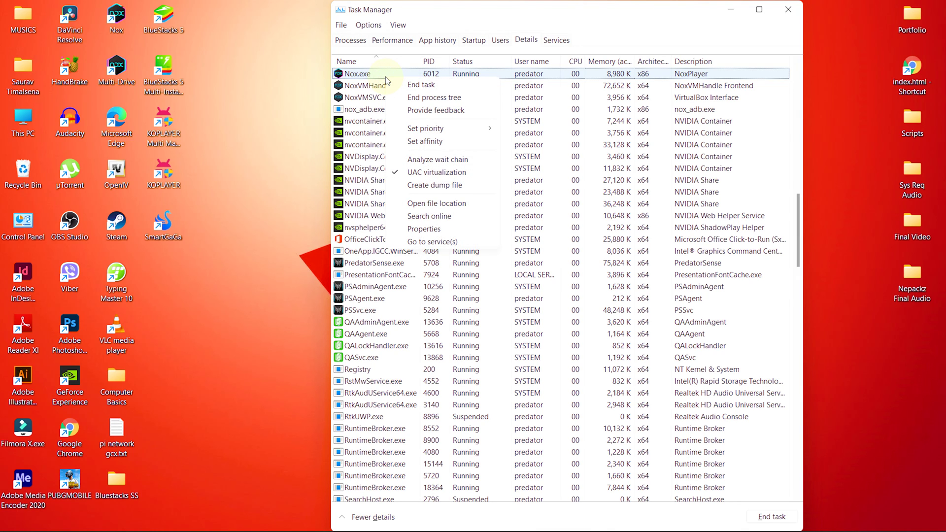
mouse_move(470, 129)
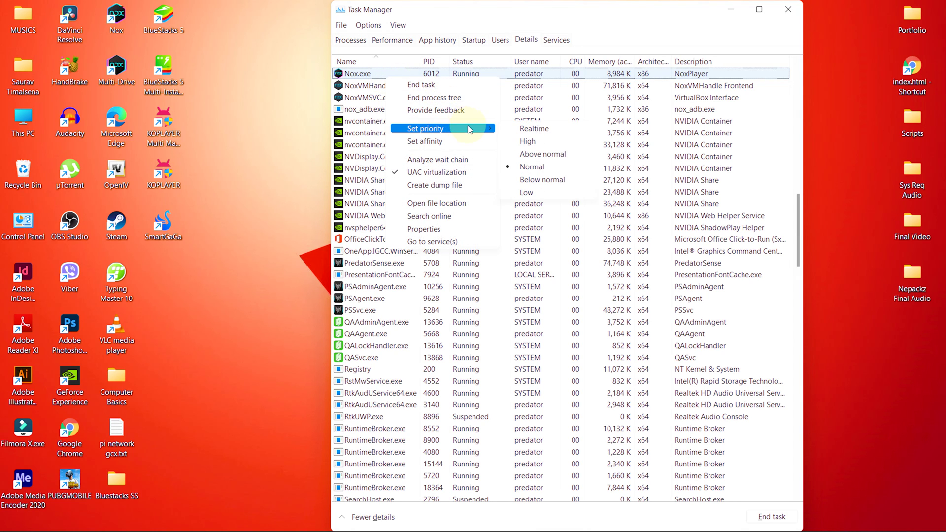
click(537, 142)
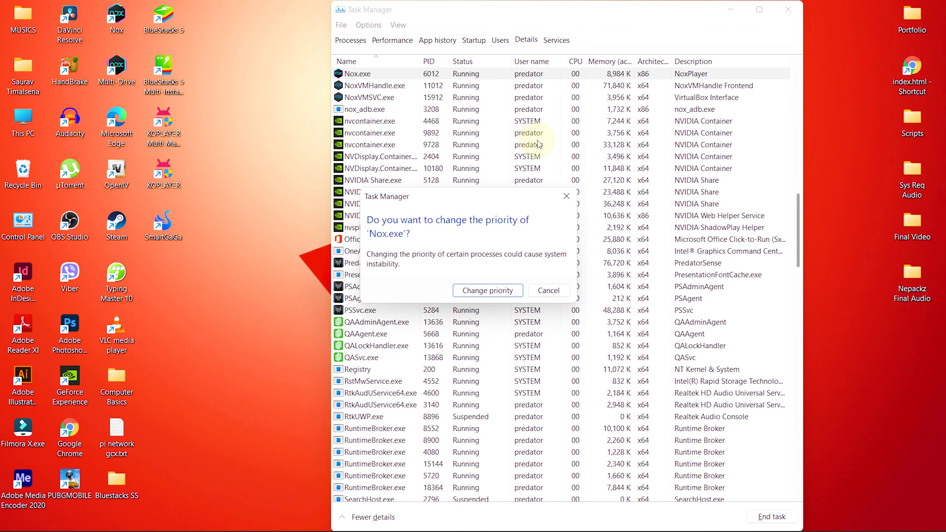
click(492, 295)
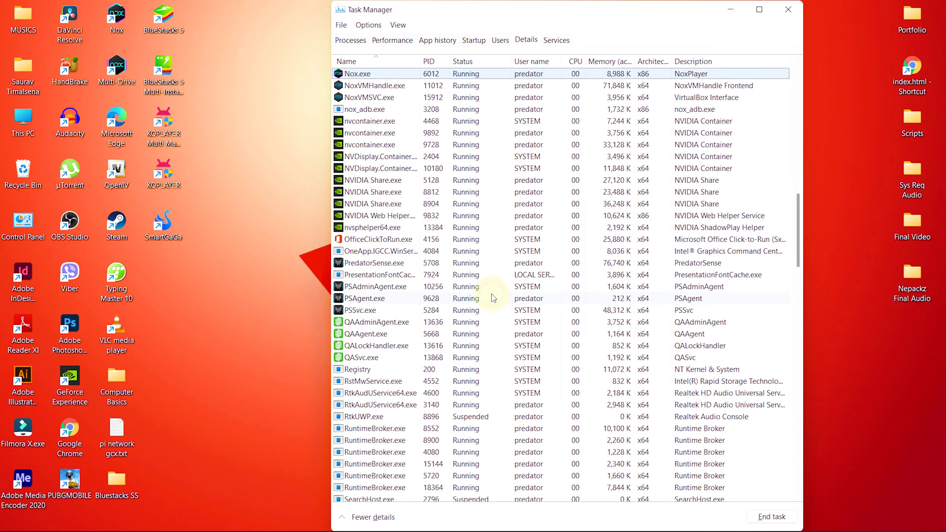
click(789, 9)
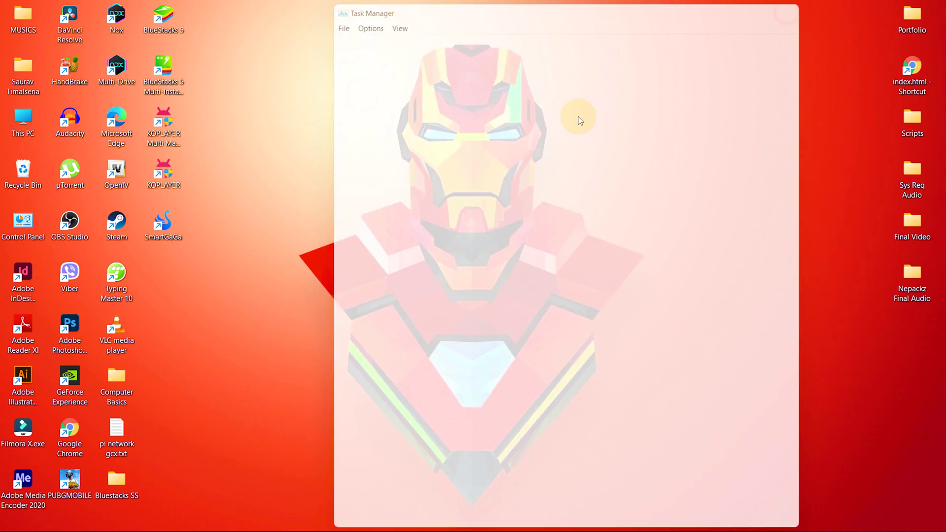